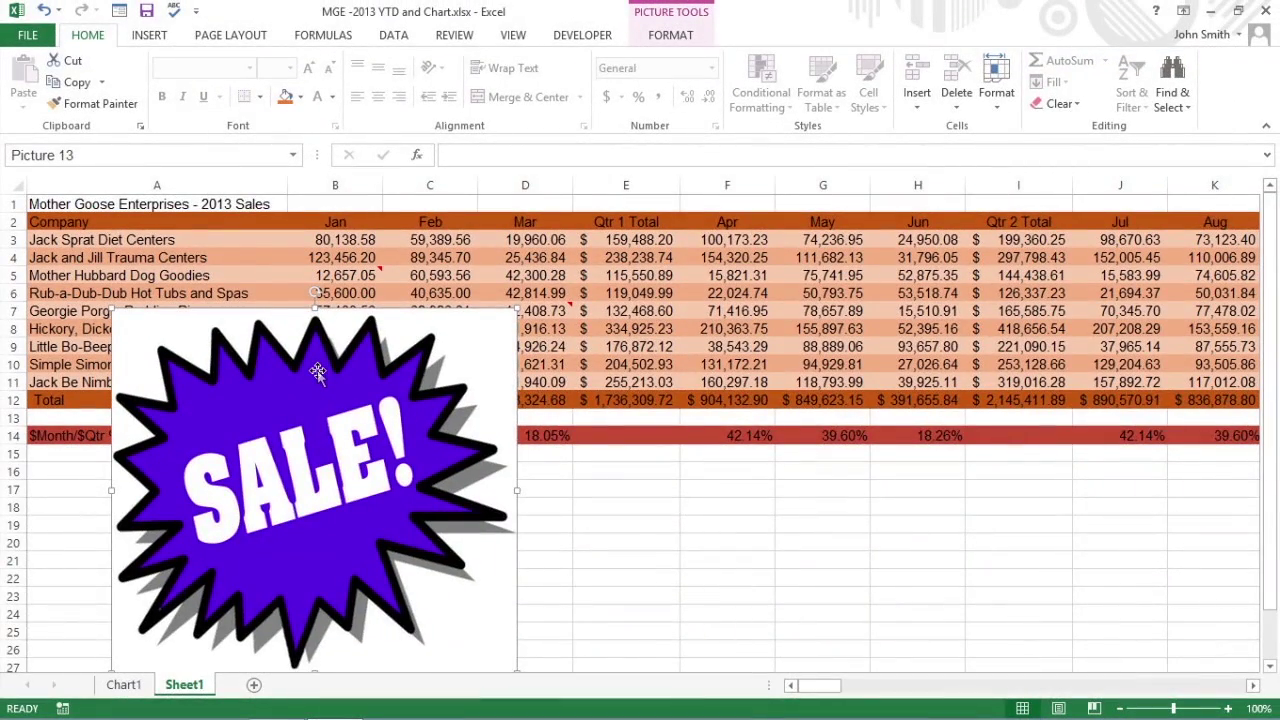
Move the SALE! picture over the right-hand columns, shrink it, tilt it clockwise, then delete it
{"action": "left_click_drag", "start_coordinate": [317, 372], "coordinate": [1024, 300]}
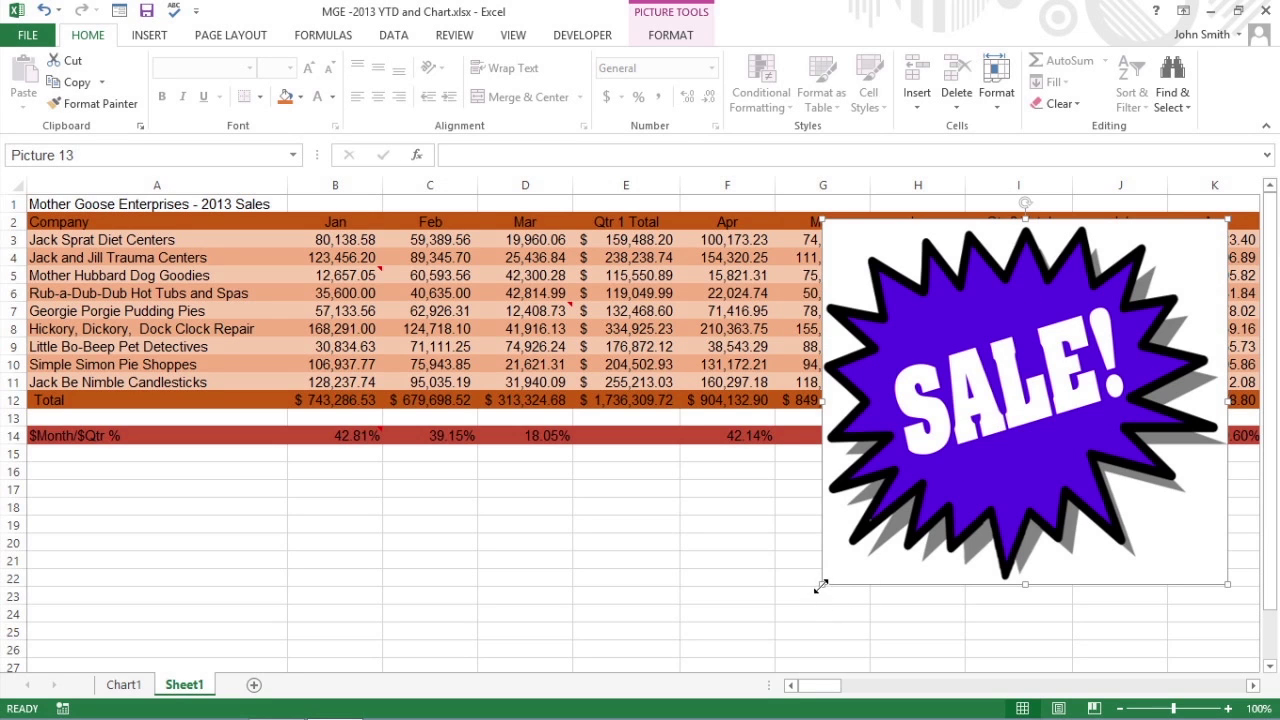
{"action": "left_click_drag", "start_coordinate": [821, 588], "coordinate": [987, 465]}
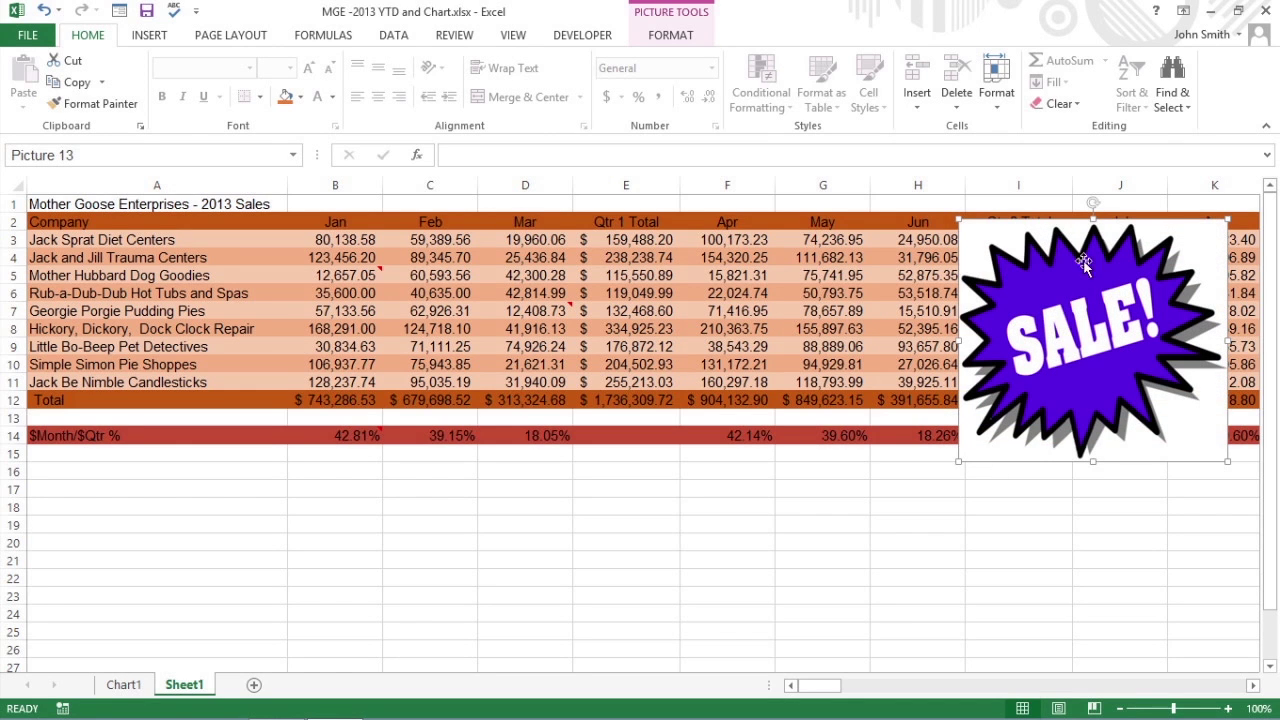
{"action": "left_click_drag", "start_coordinate": [1094, 202], "coordinate": [1196, 259]}
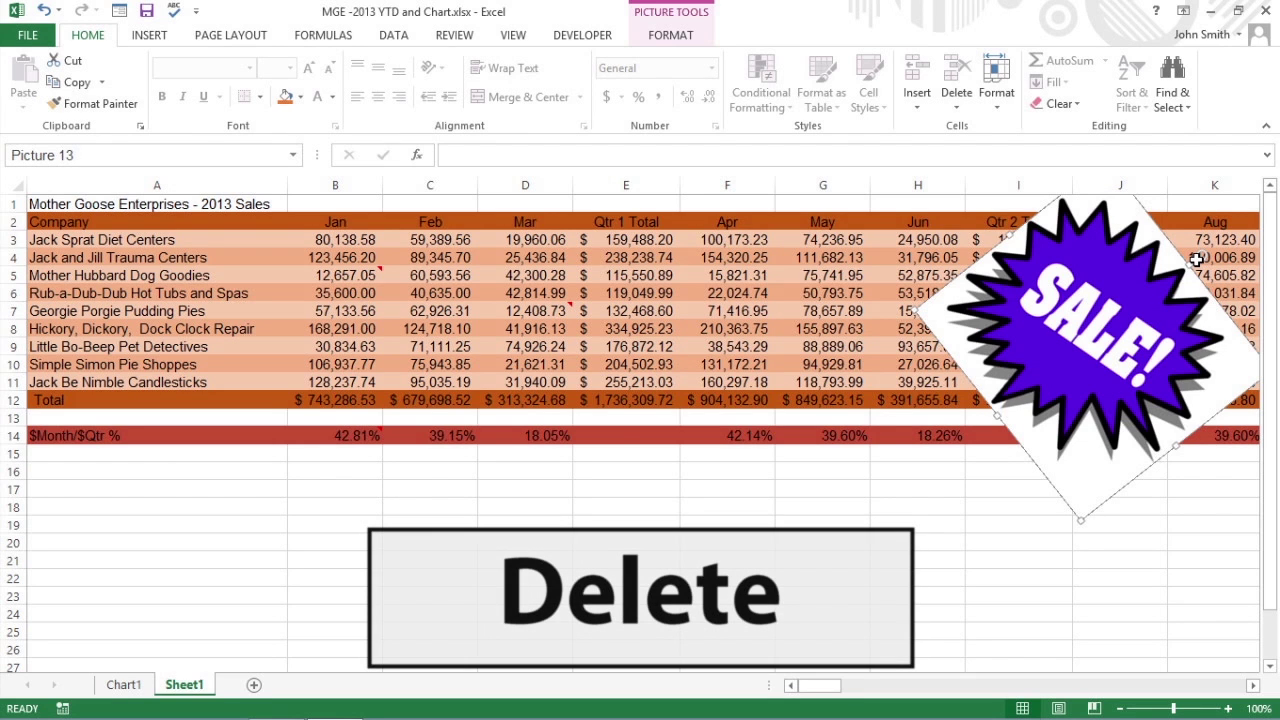
{"action": "key", "text": "Delete"}
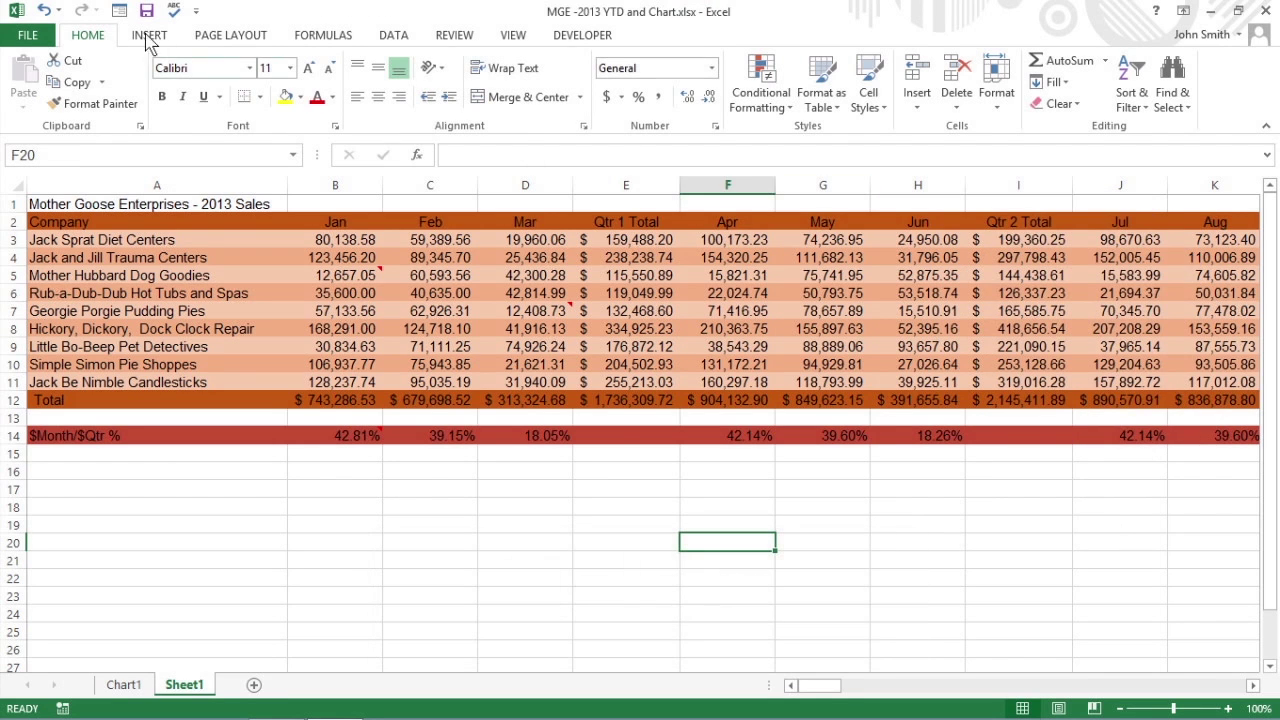
Undo the deletion of the SALE! picture, nudge it slightly down-left, and show its Picture Tools formatting
{"action": "left_click", "coordinate": [44, 10]}
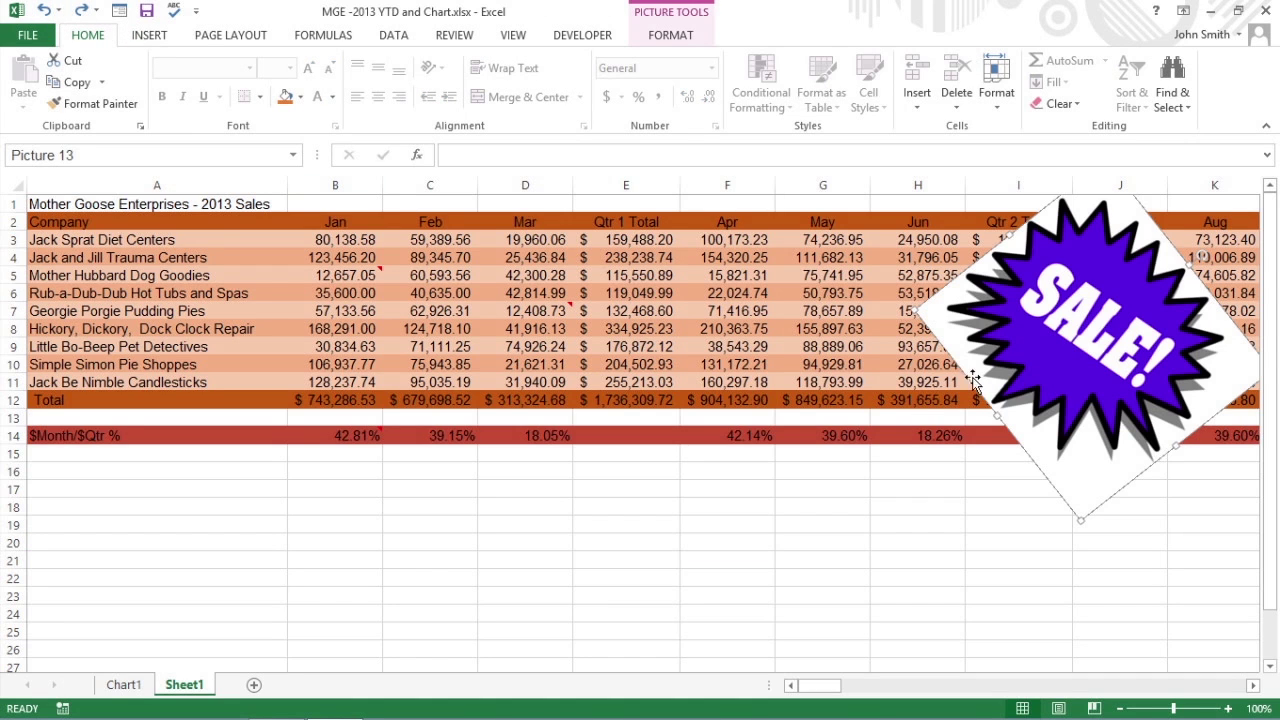
{"action": "left_click_drag", "start_coordinate": [1070, 340], "coordinate": [1032, 382]}
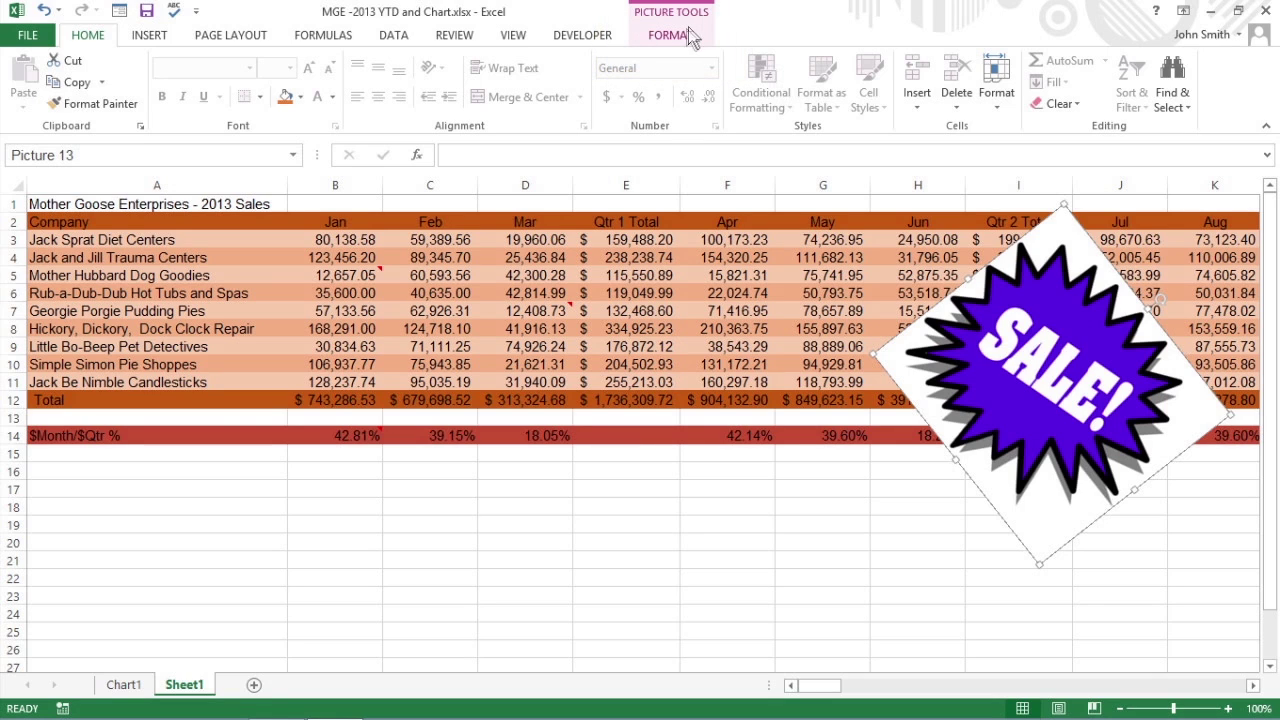
{"action": "left_click", "coordinate": [670, 36]}
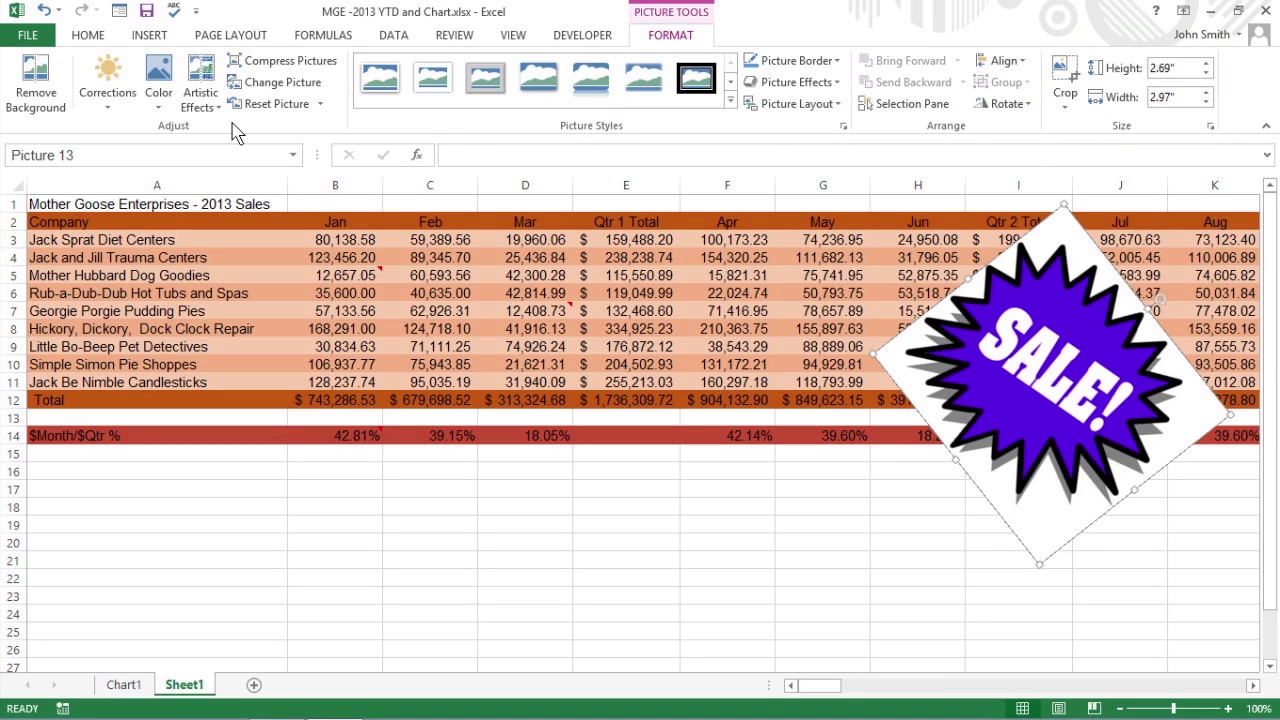
Remove the starburst's white background, marking two strokes across the purple starburst as areas to keep
{"action": "left_click", "coordinate": [55, 105]}
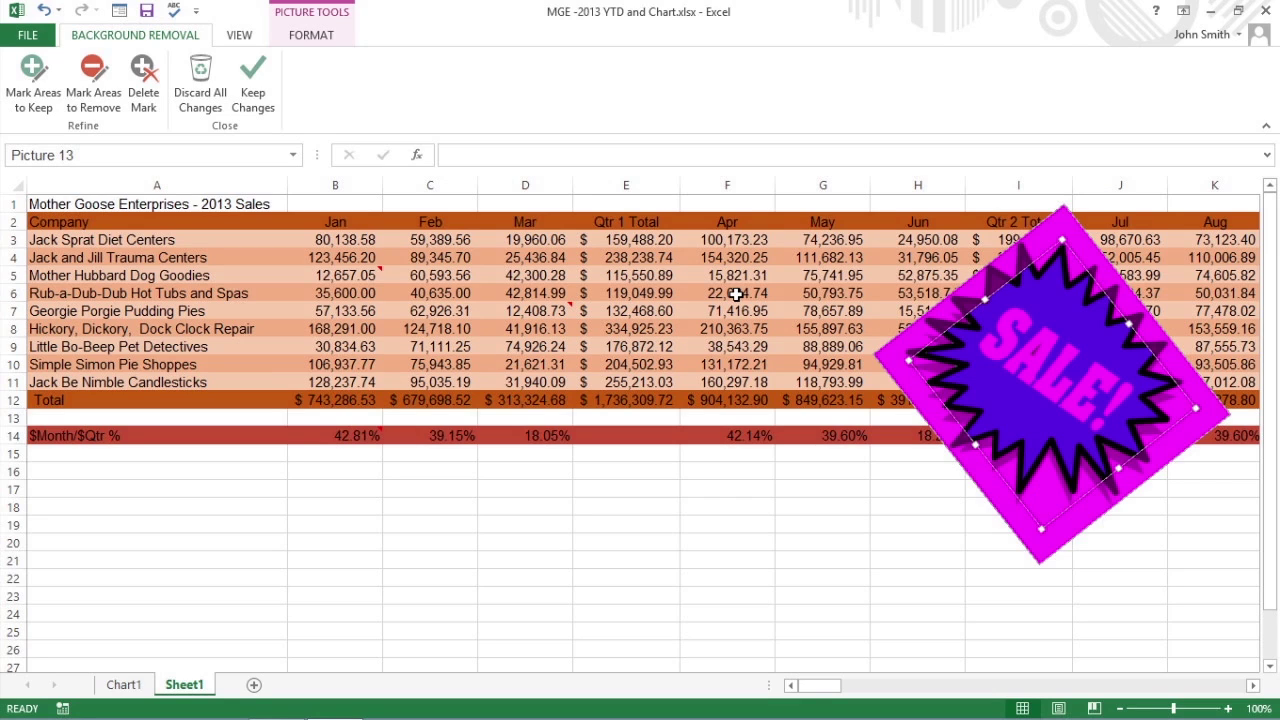
{"action": "left_click", "coordinate": [45, 112]}
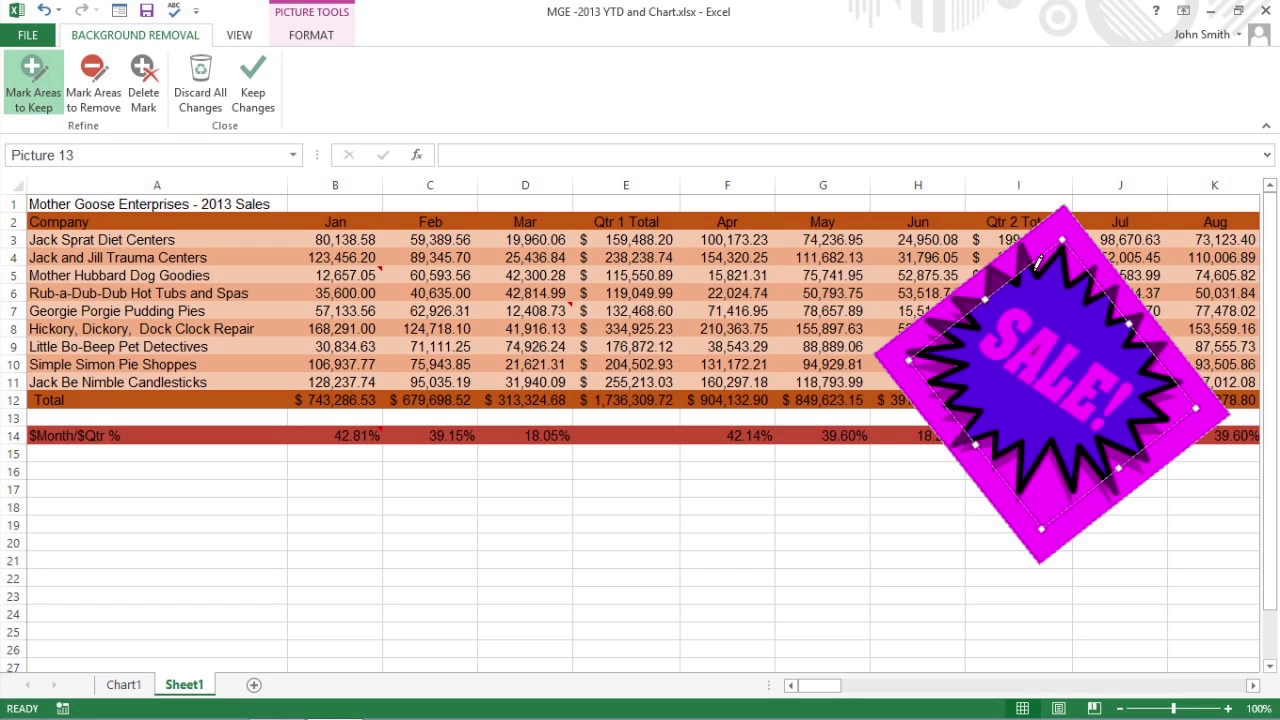
{"action": "left_click_drag", "start_coordinate": [990, 268], "coordinate": [1112, 478]}
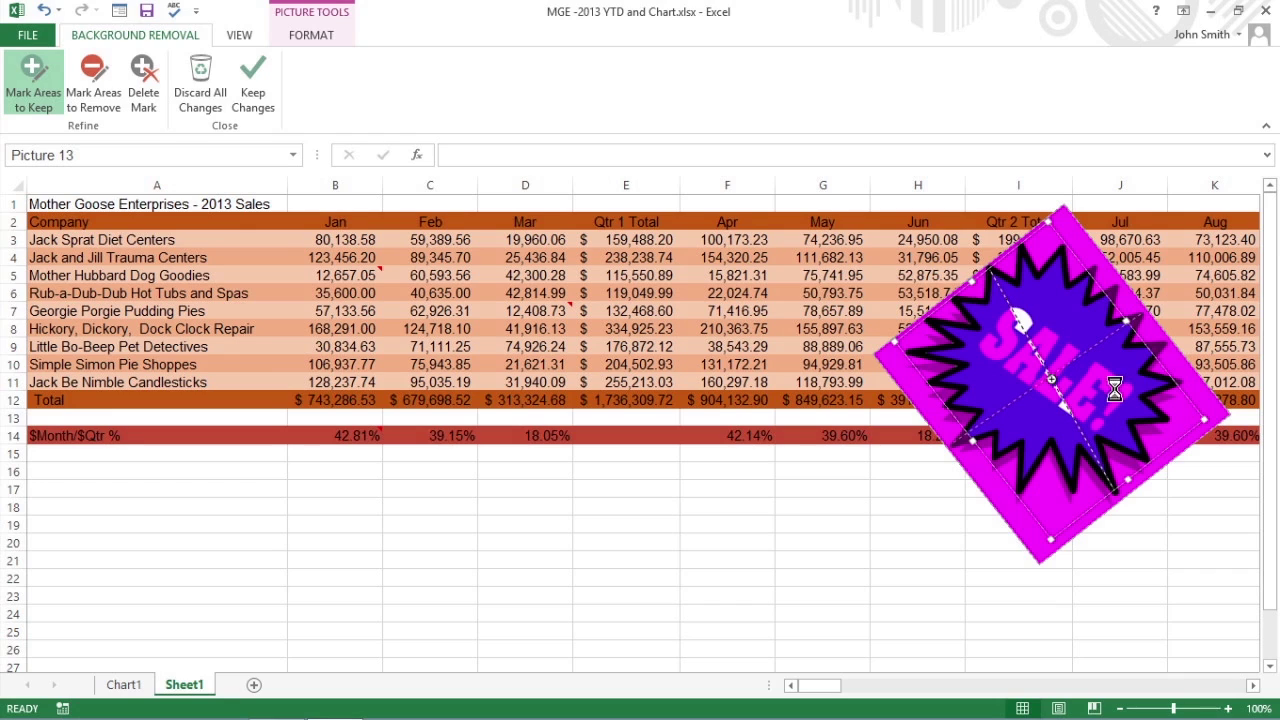
{"action": "left_click_drag", "start_coordinate": [1140, 313], "coordinate": [958, 450]}
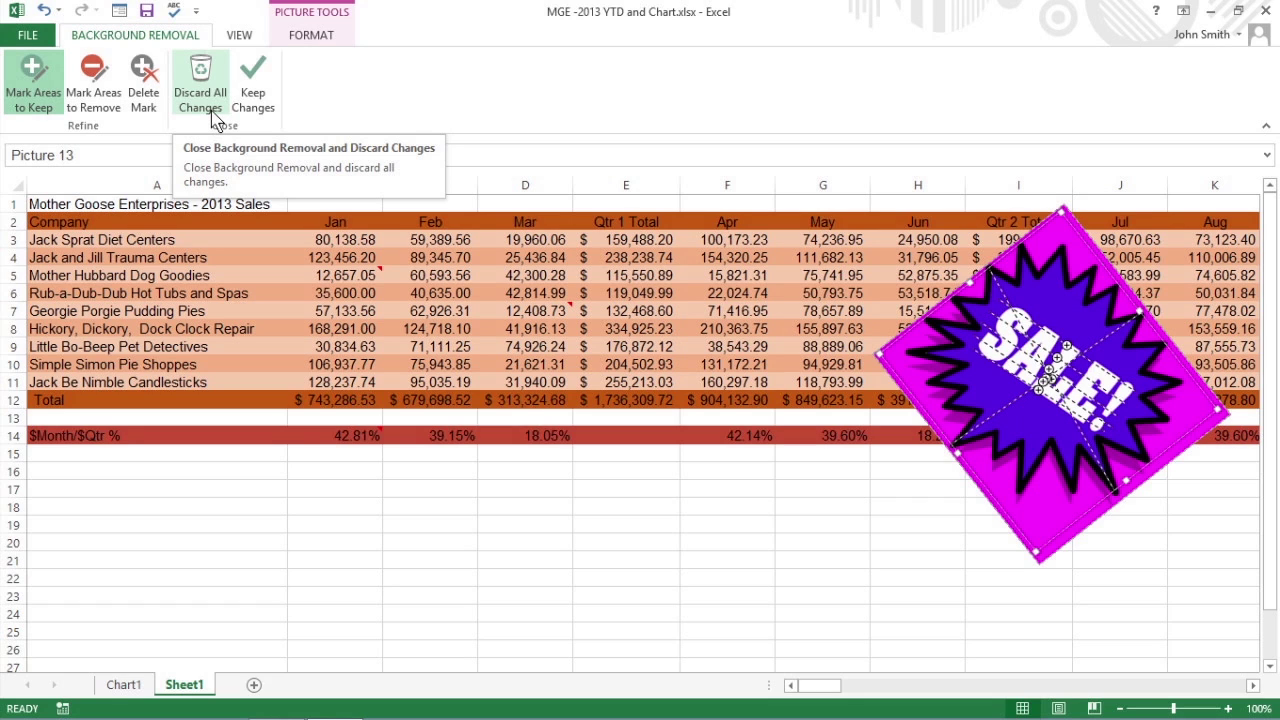
{"action": "left_click", "coordinate": [251, 100]}
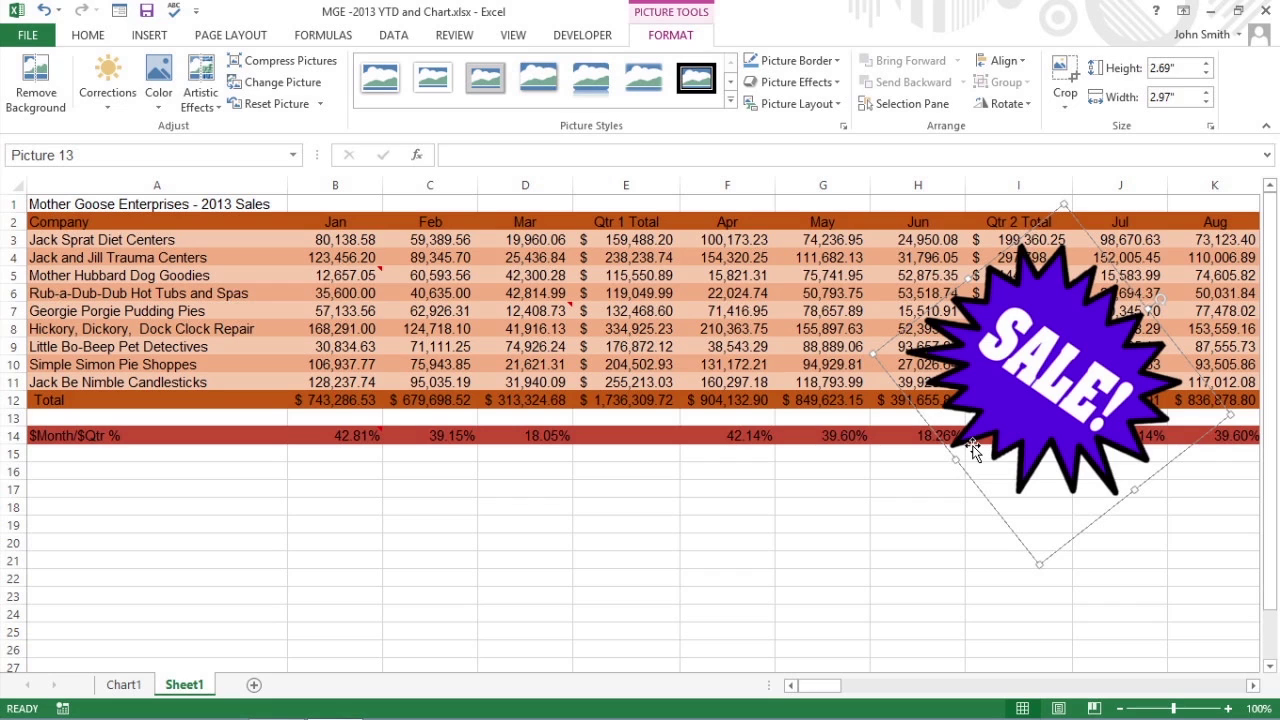
Apply the 50% Sharpen preset to the SALE! starburst in the Format Picture pane's Picture Corrections
{"action": "left_click", "coordinate": [113, 95]}
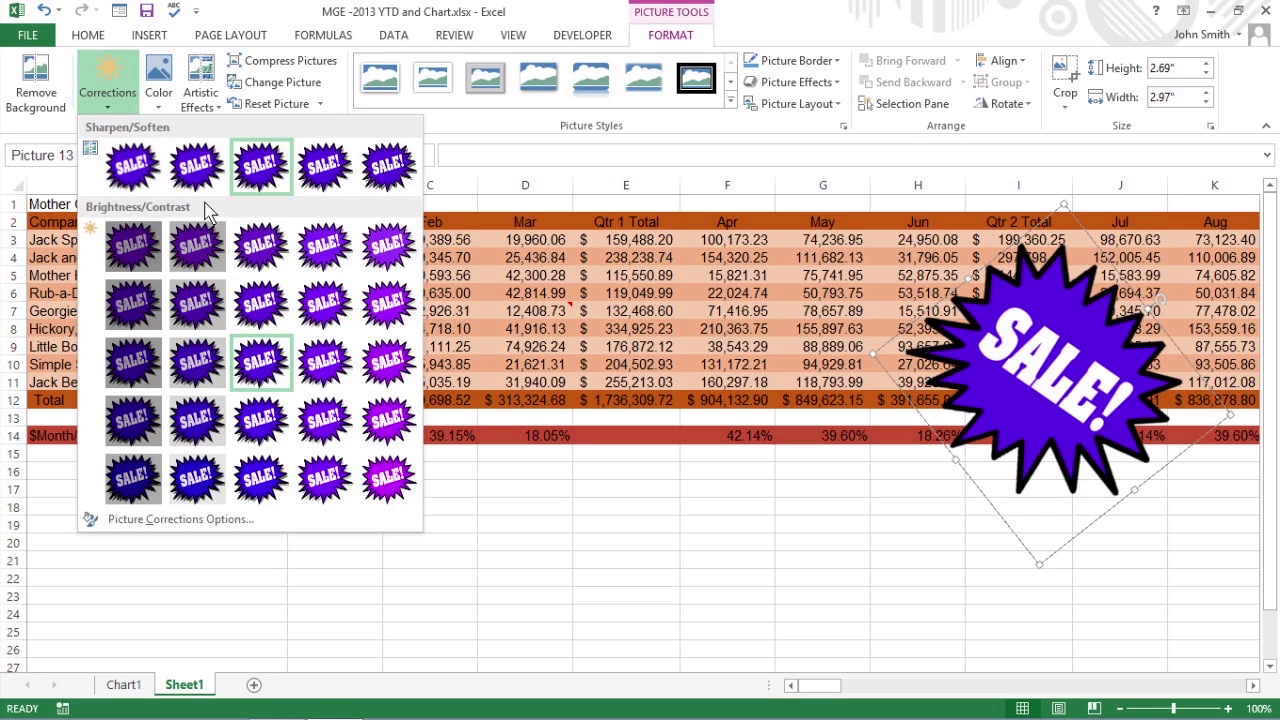
{"action": "left_click", "coordinate": [275, 516]}
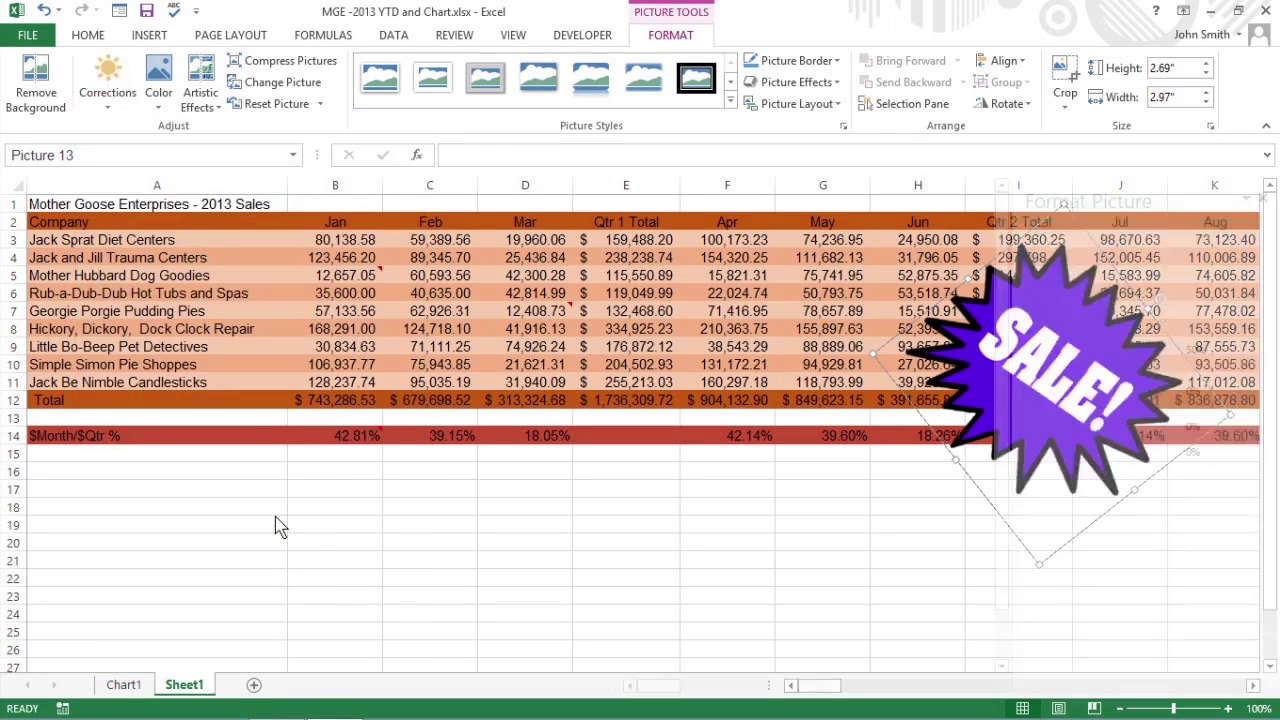
{"action": "left_click_drag", "start_coordinate": [647, 690], "coordinate": [651, 691]}
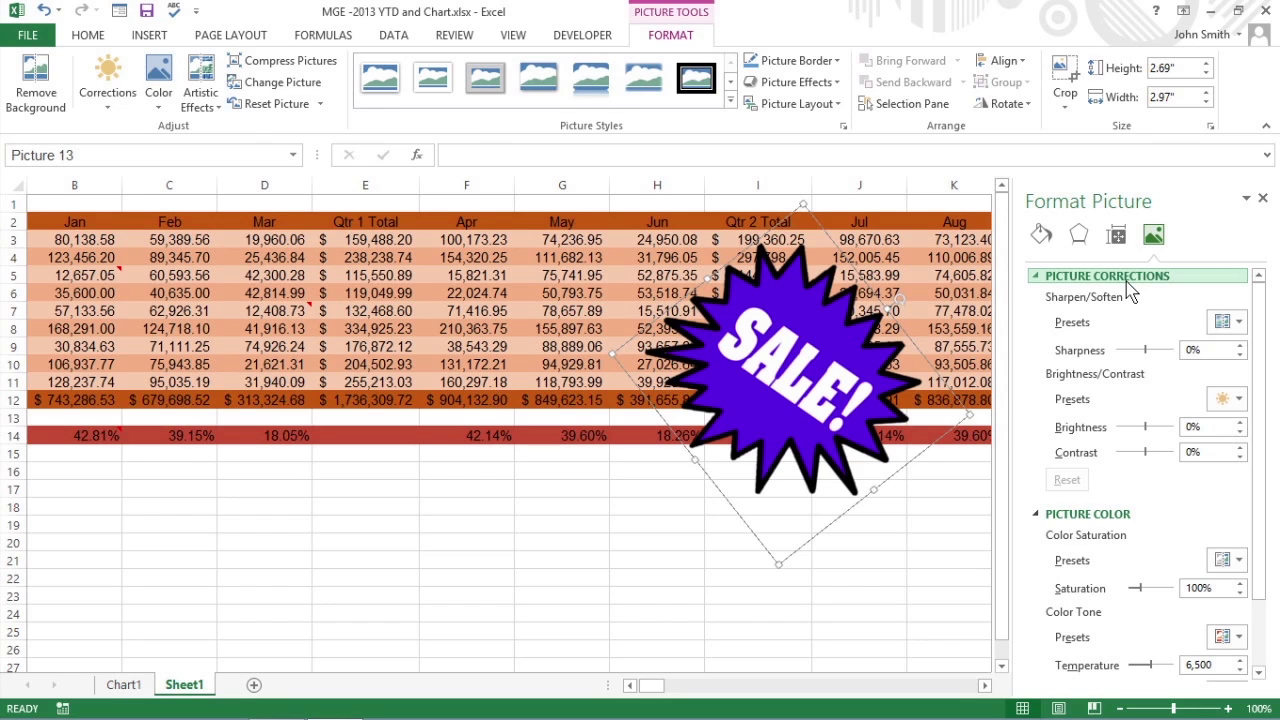
{"action": "left_click", "coordinate": [1240, 322]}
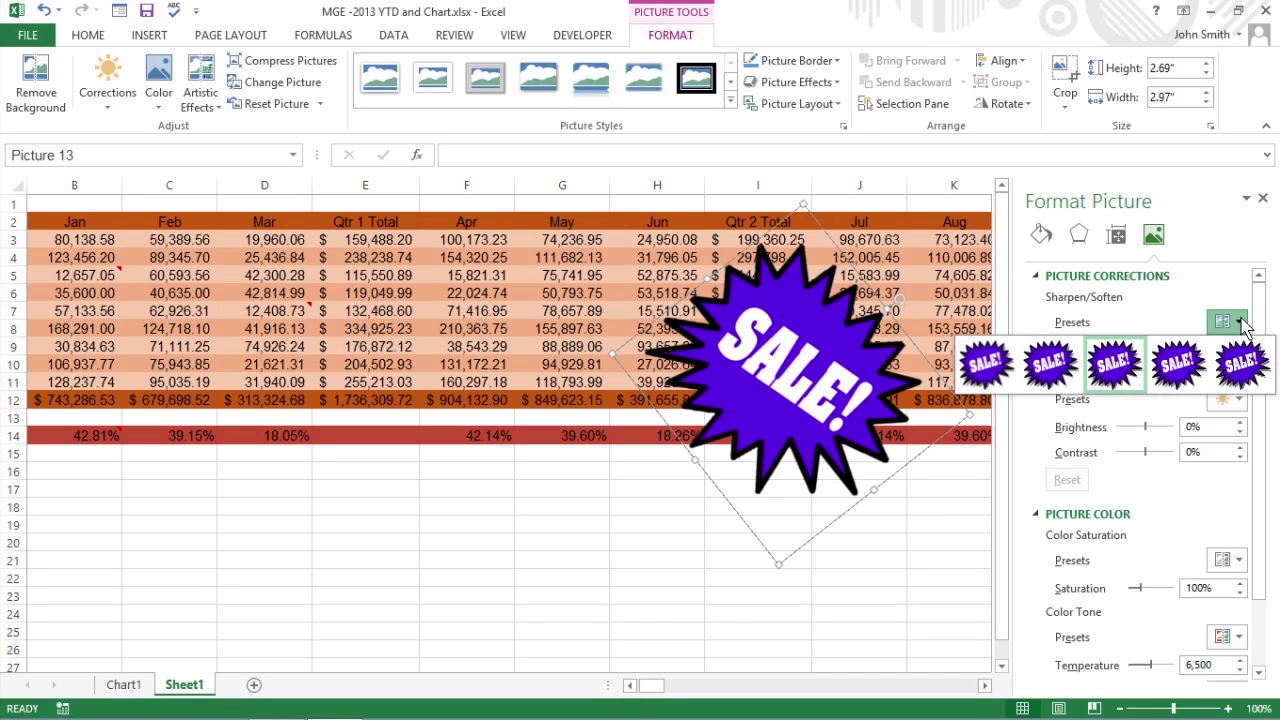
{"action": "left_click", "coordinate": [1240, 322]}
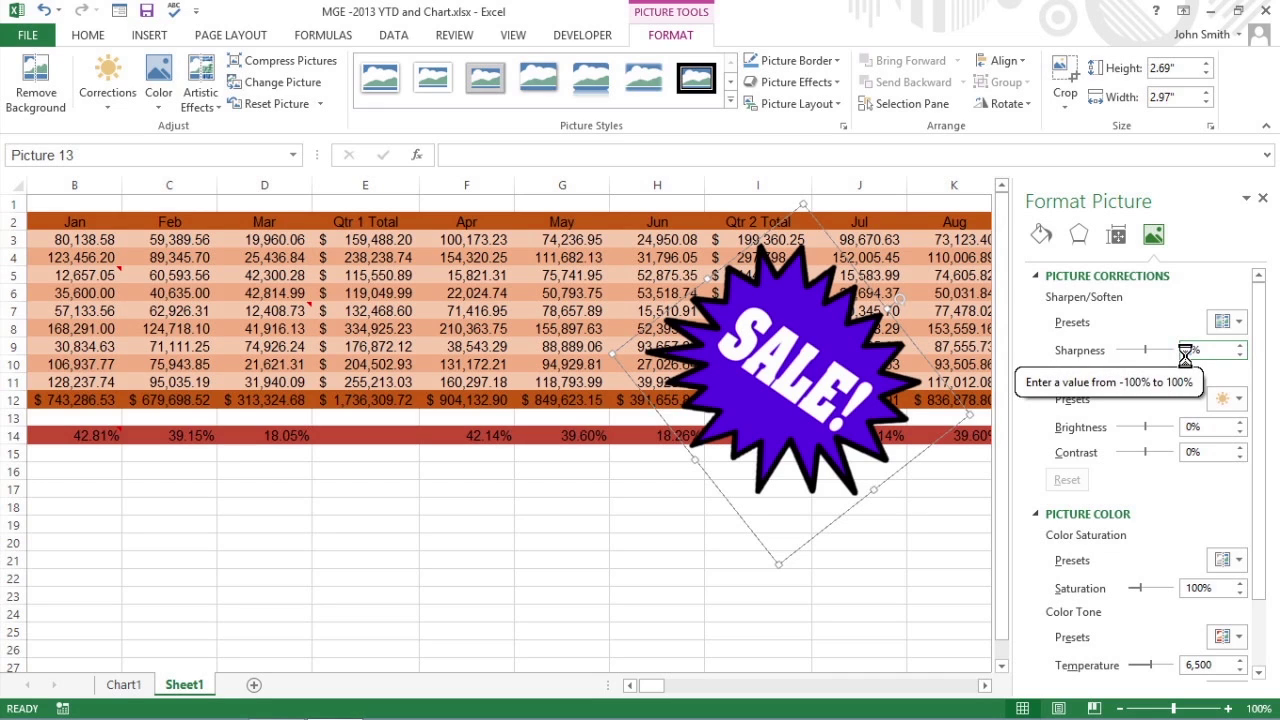
{"action": "left_click", "coordinate": [1263, 200]}
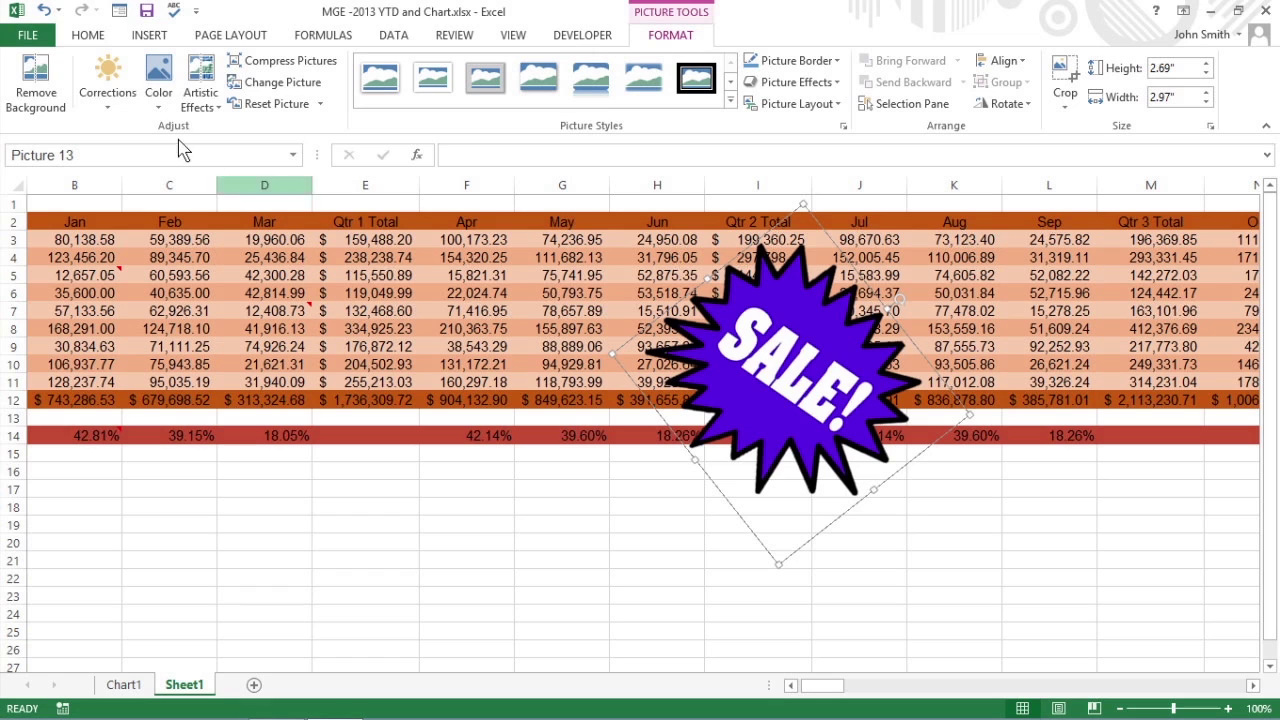
{"action": "left_click", "coordinate": [156, 108]}
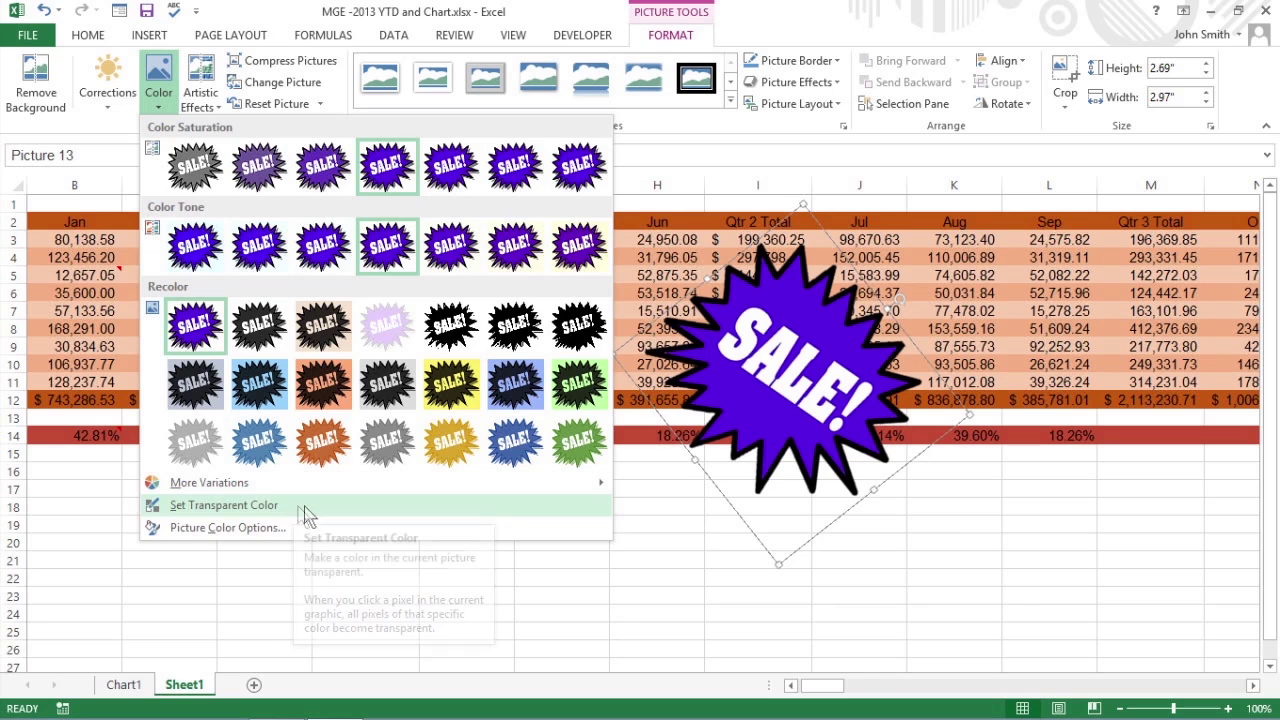
{"action": "left_click", "coordinate": [227, 527]}
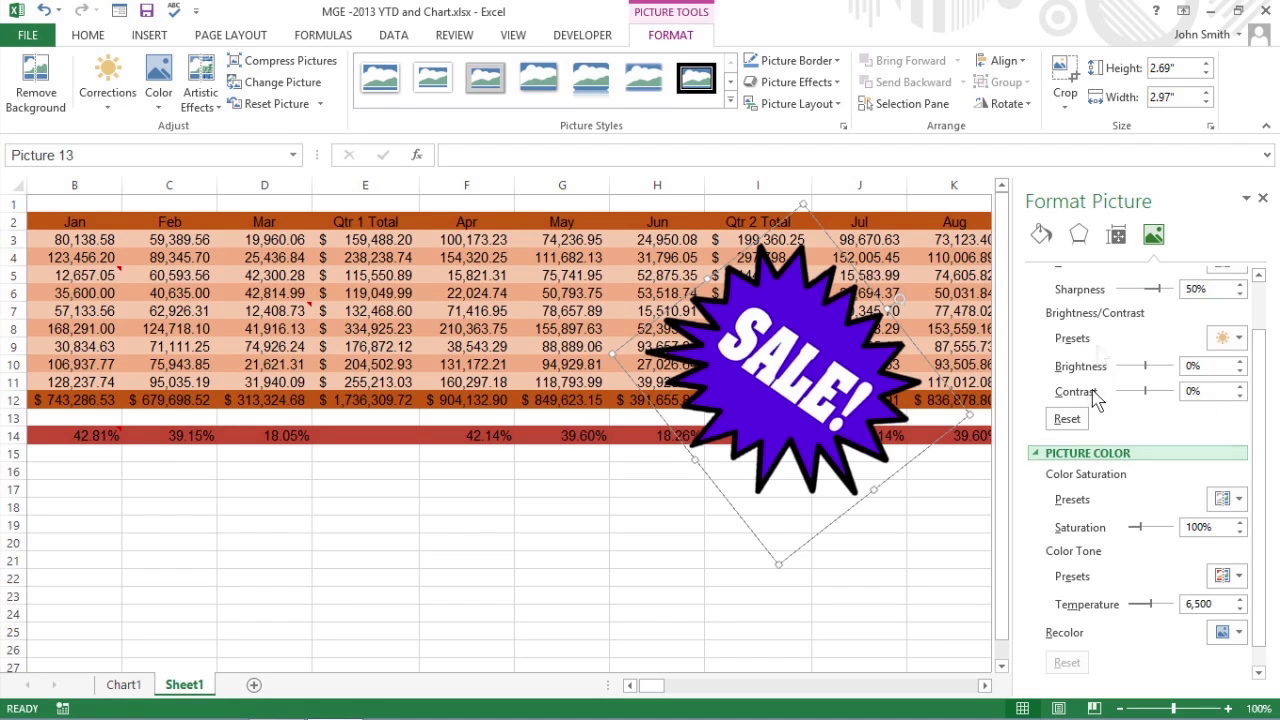
{"action": "left_click", "coordinate": [1261, 200]}
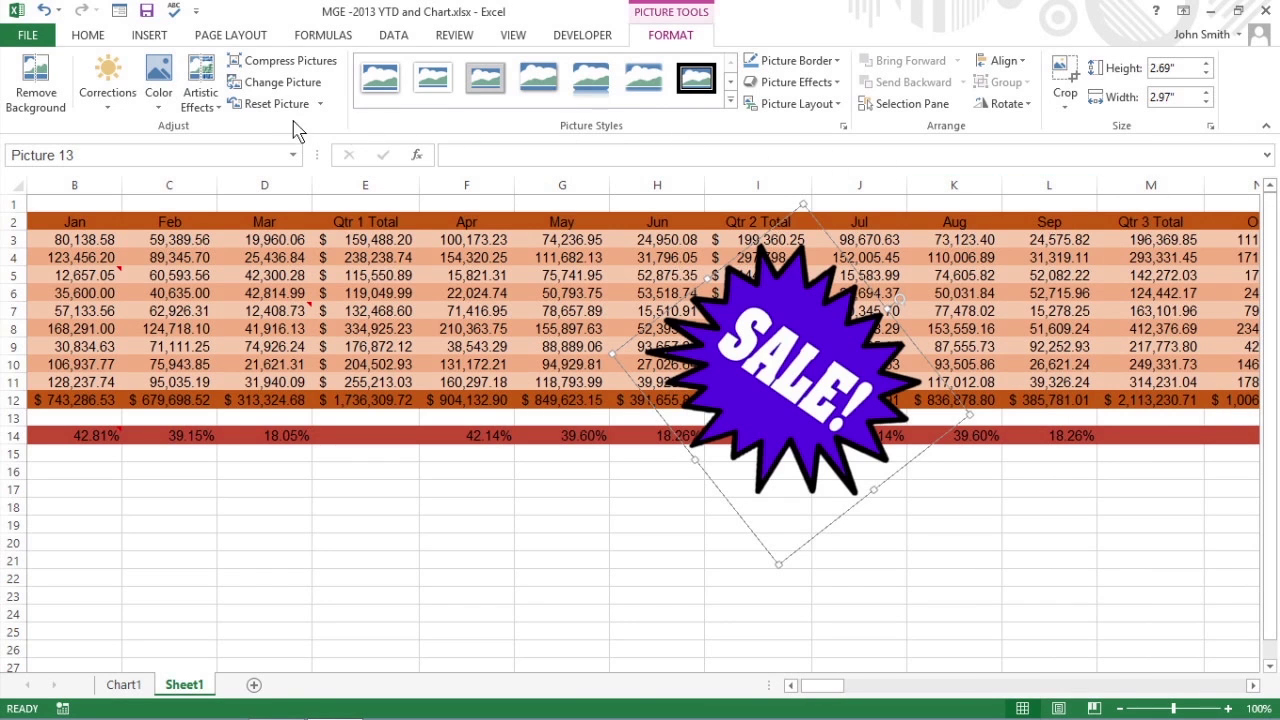
{"action": "left_click", "coordinate": [208, 105]}
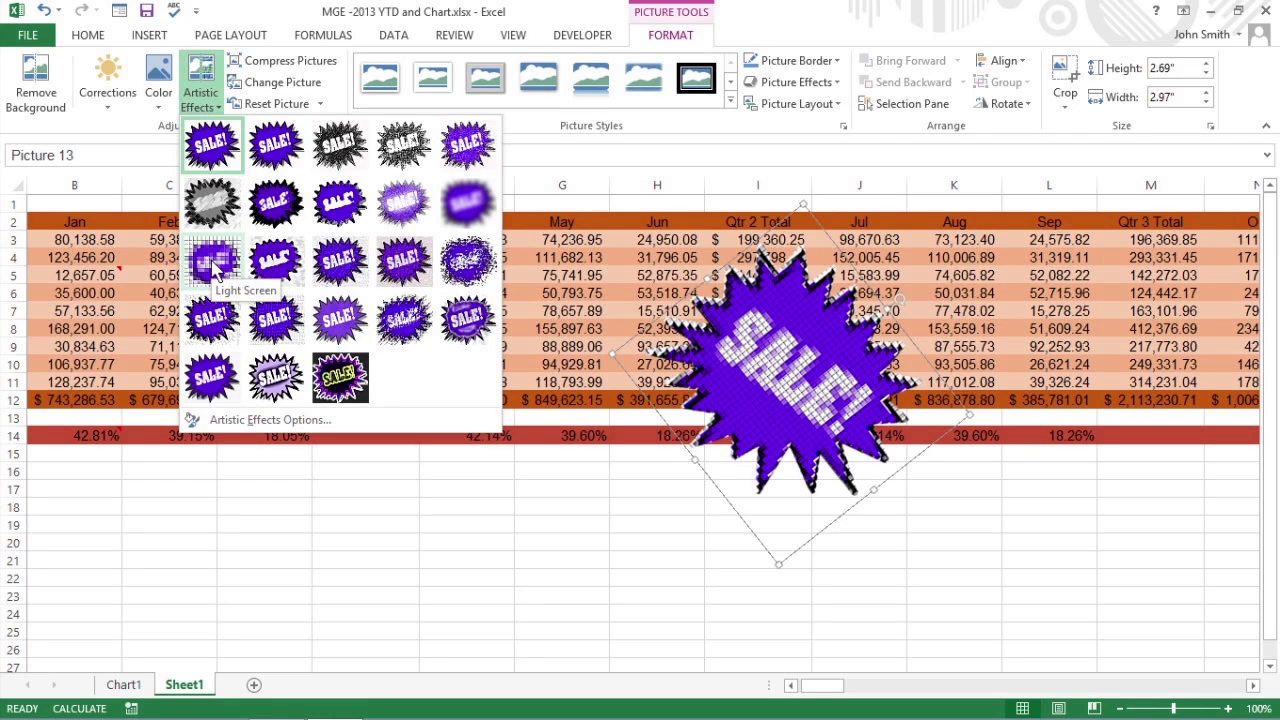
{"action": "left_click", "coordinate": [124, 130]}
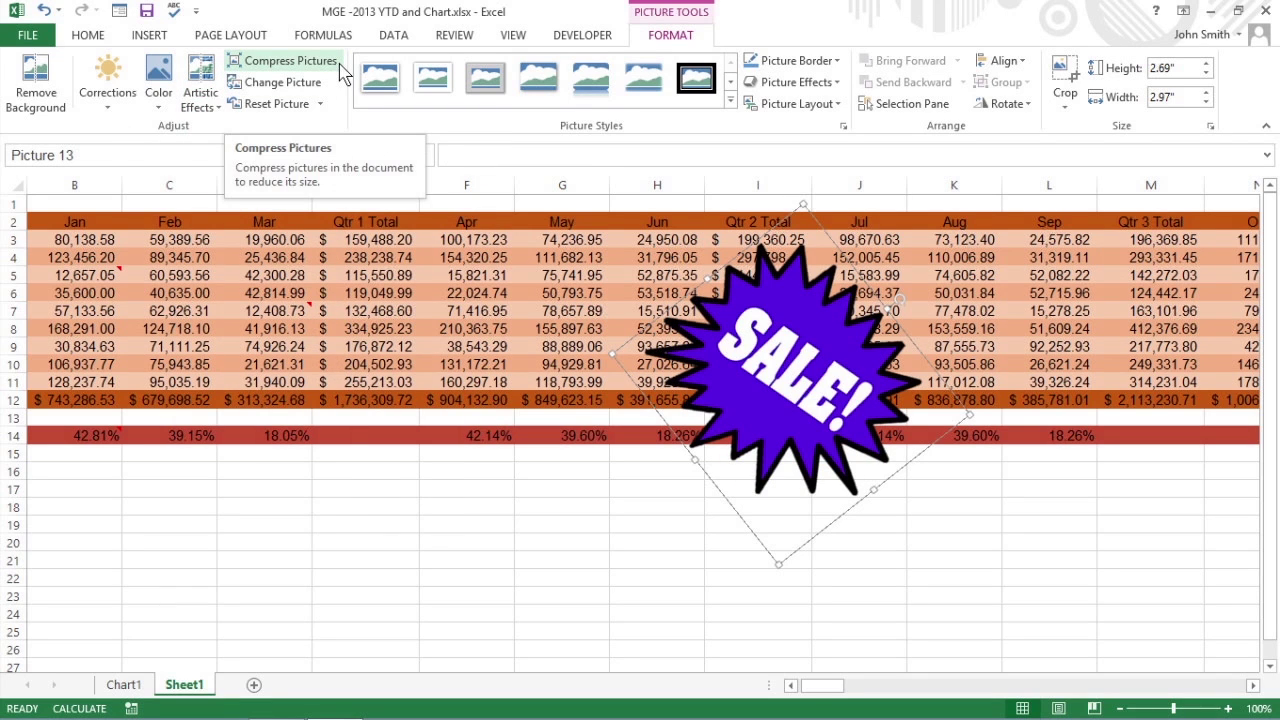
{"action": "left_click", "coordinate": [288, 61]}
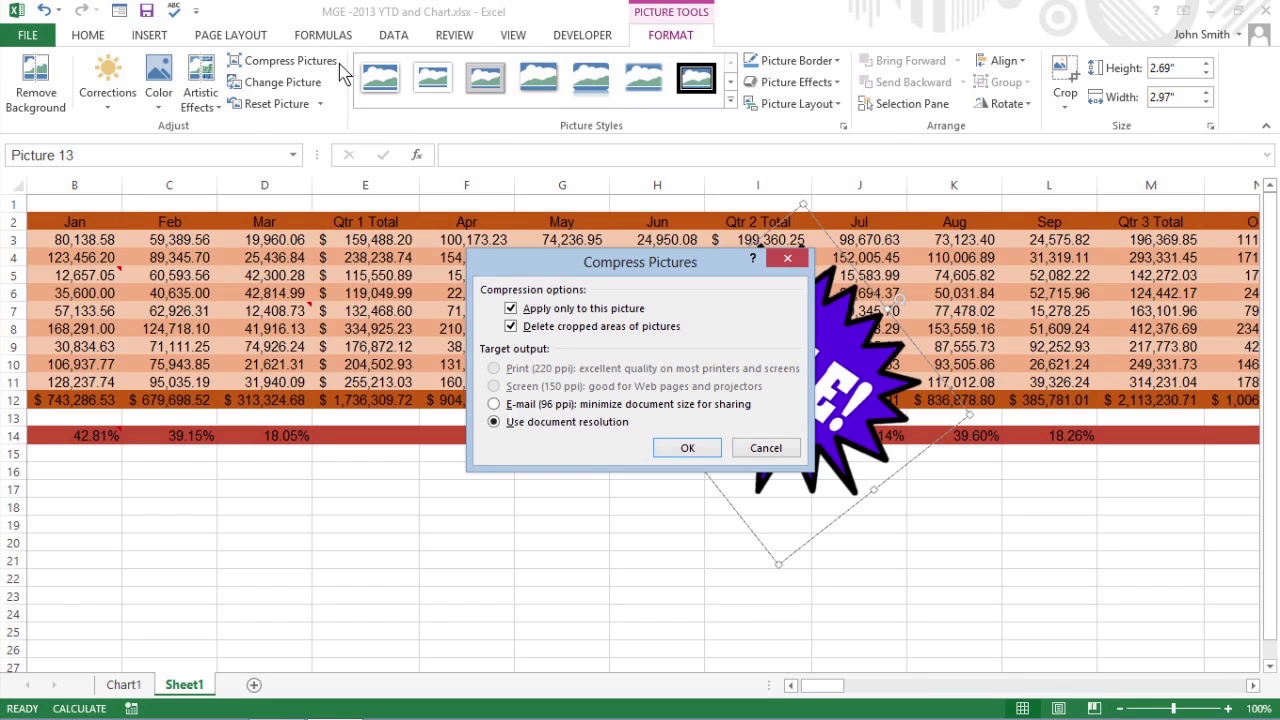
{"action": "left_click", "coordinate": [789, 260]}
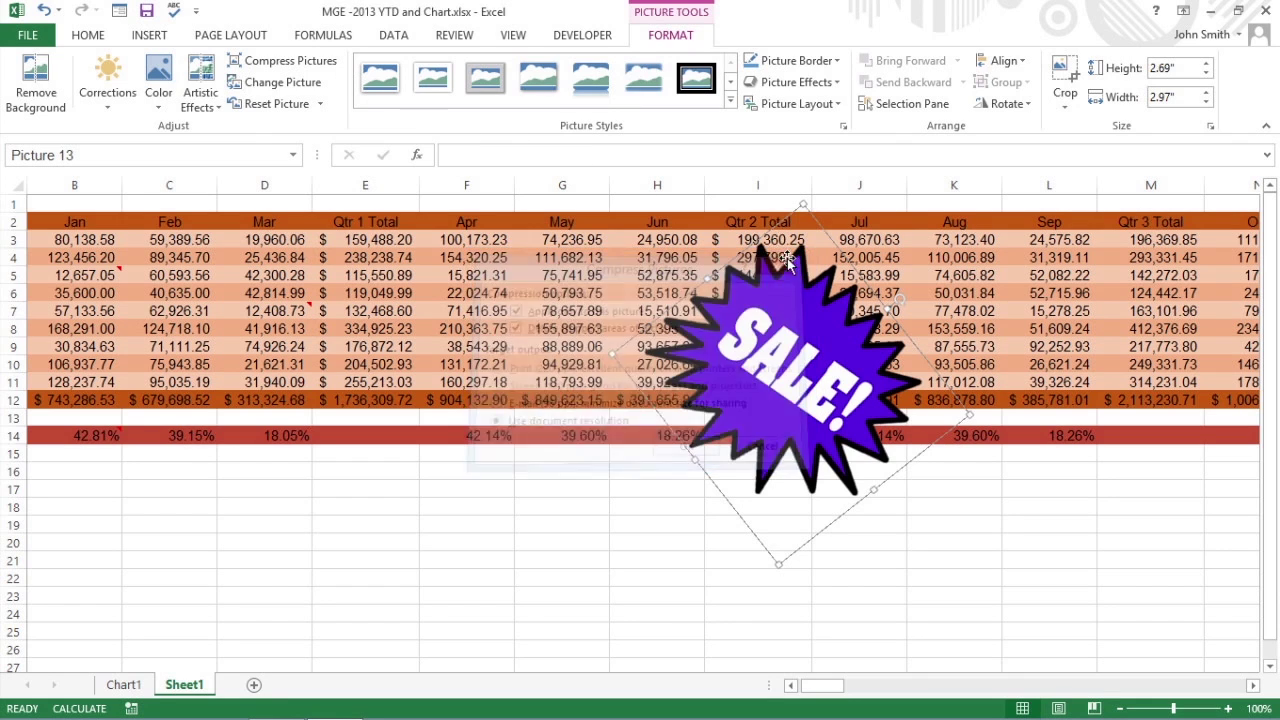
Reset the SALE! picture and its size to the original 4.05" by 4.48", then deselect it
{"action": "left_click", "coordinate": [322, 88]}
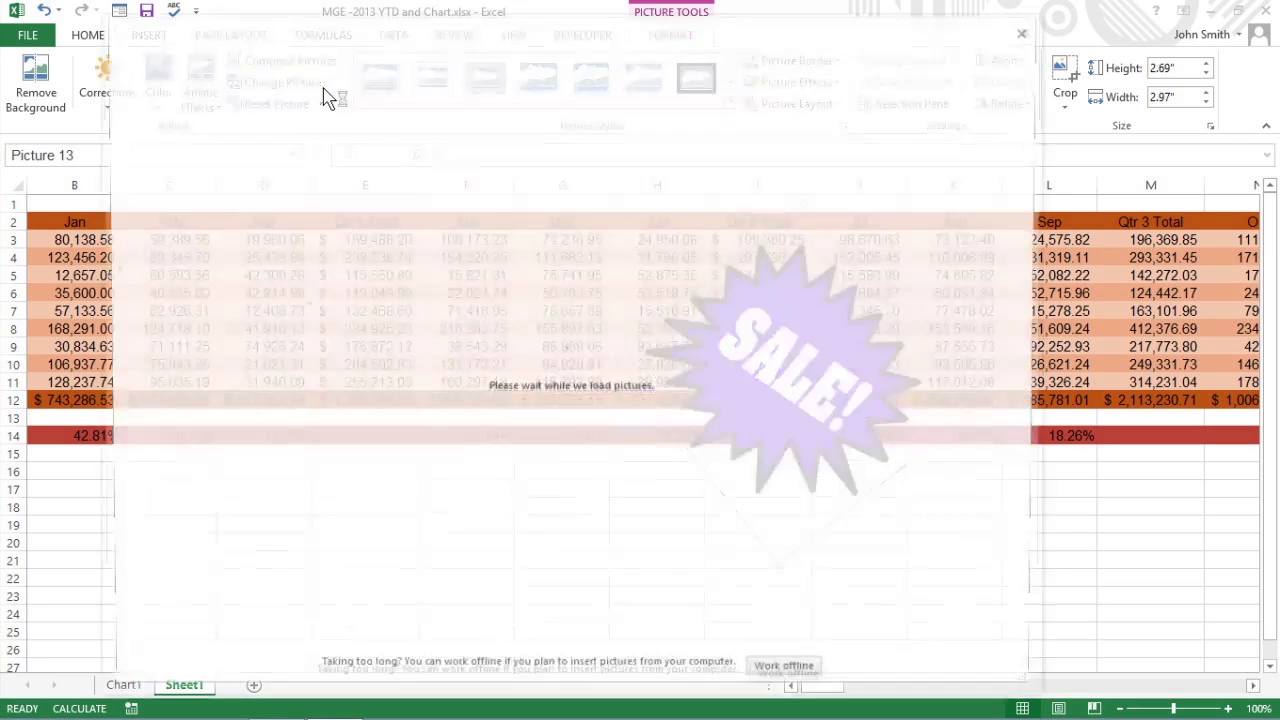
{"action": "left_click", "coordinate": [1026, 33]}
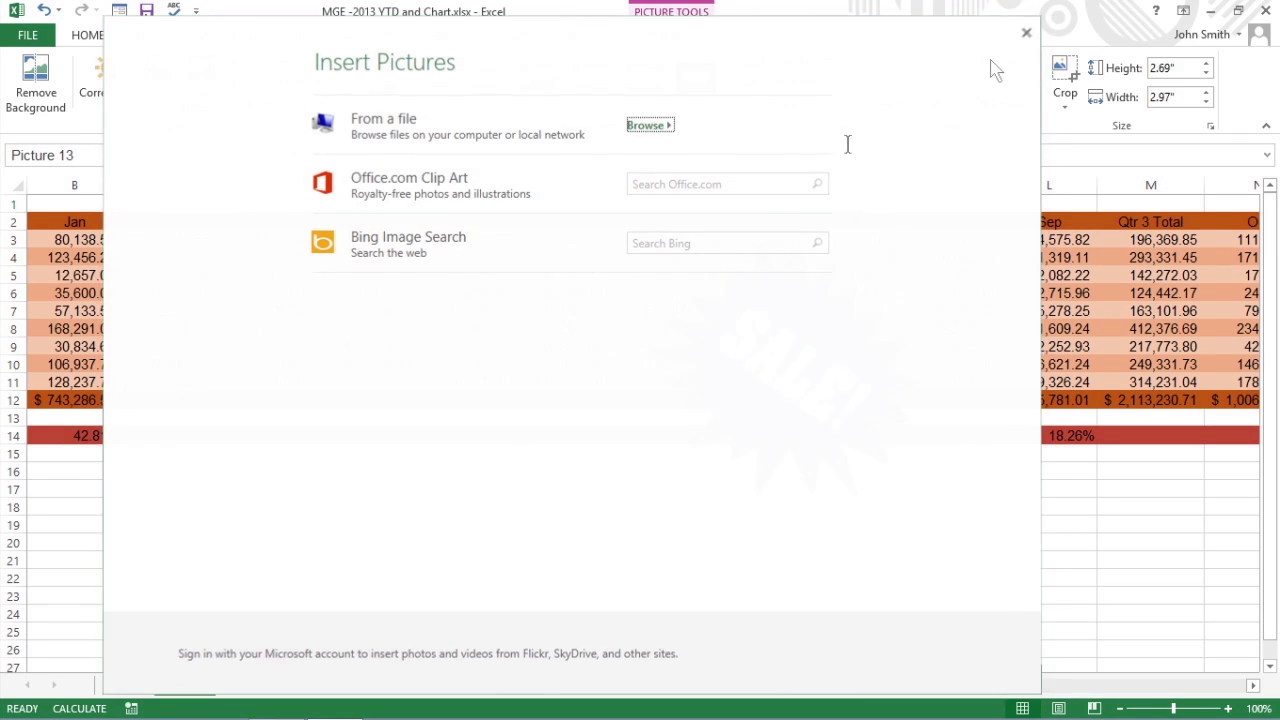
{"action": "left_click", "coordinate": [320, 105]}
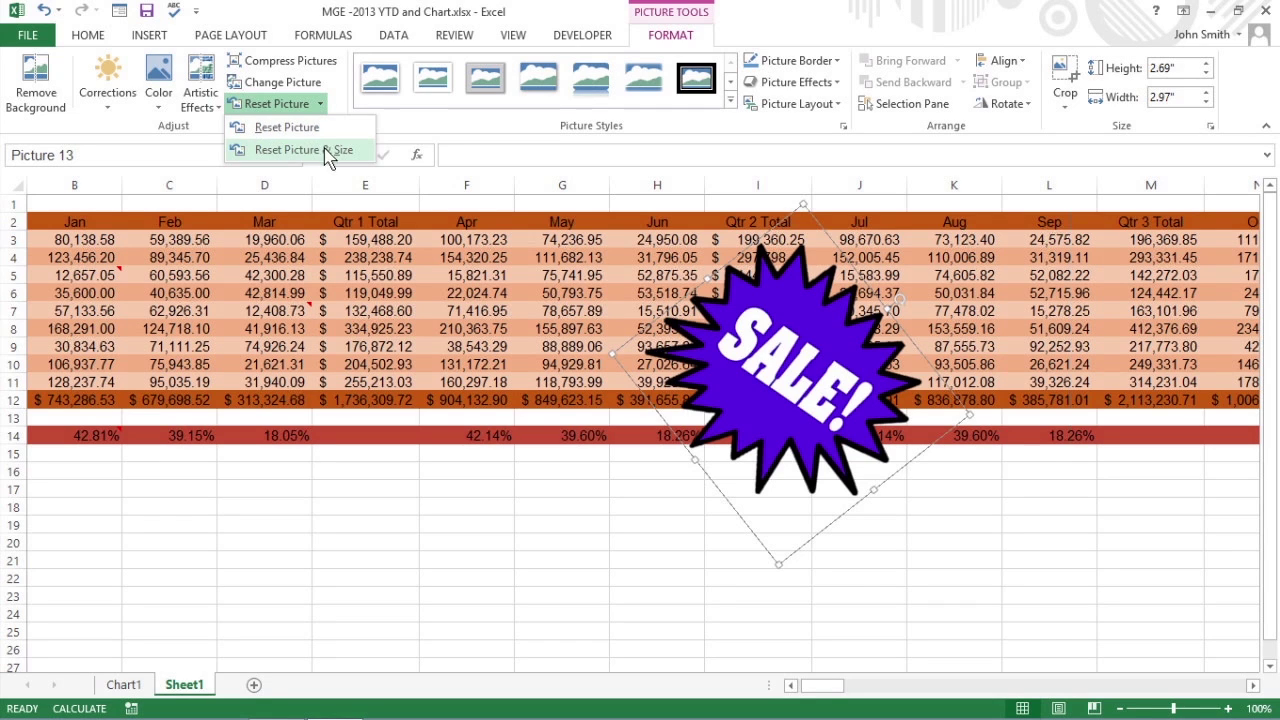
{"action": "left_click", "coordinate": [322, 149]}
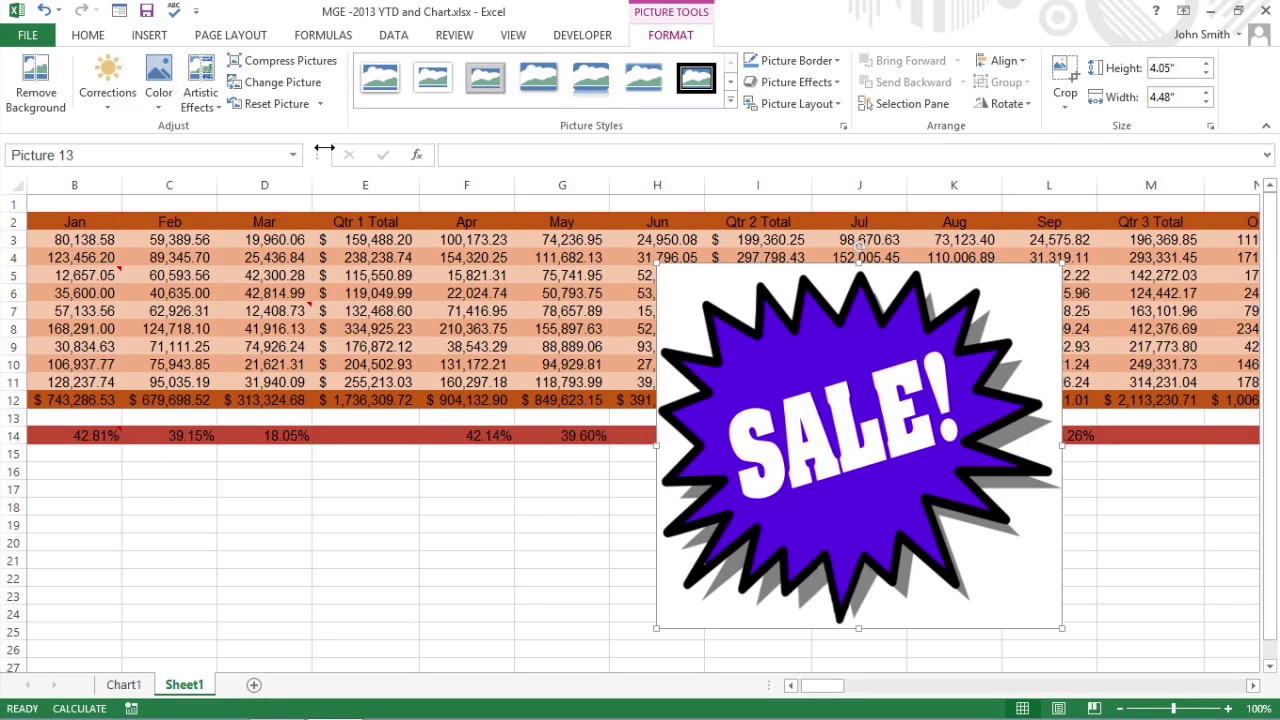
{"action": "left_click", "coordinate": [515, 548]}
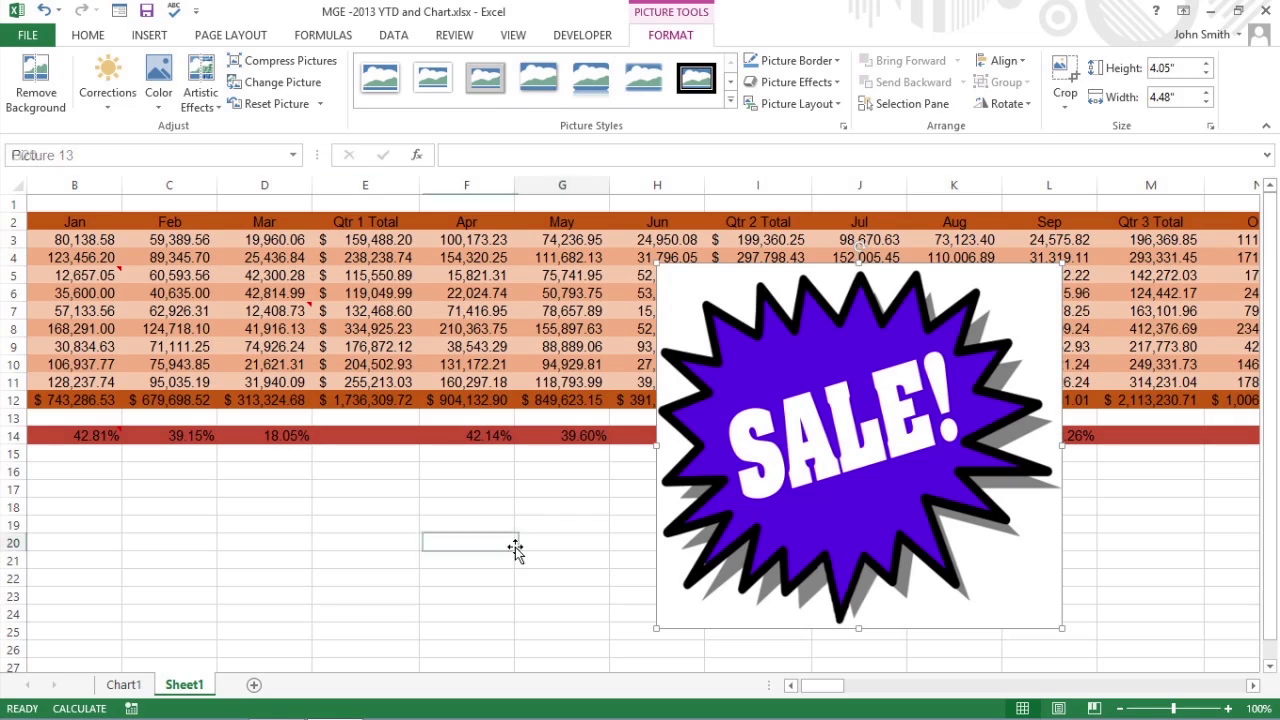